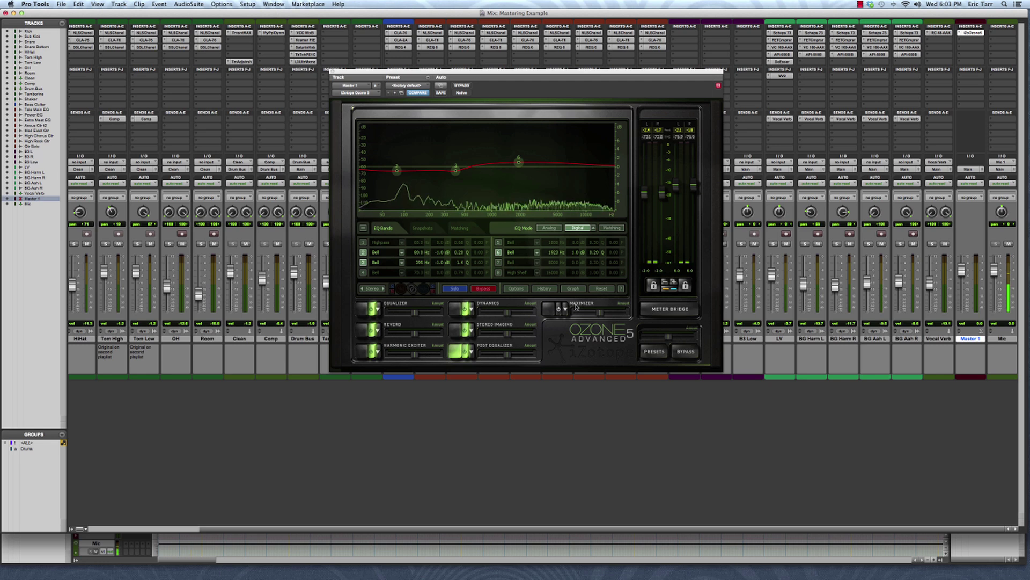
# Play the mix and step through Ozone's Stereo Imaging, Dynamics, then Reverb (Room, 25% wet) modules
pyautogui.press('space')
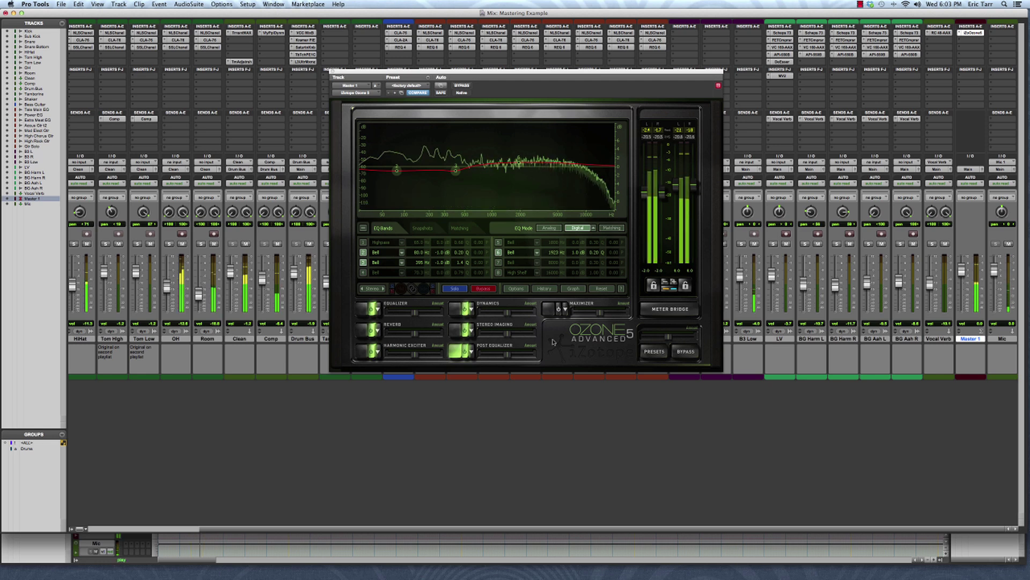
pyautogui.click(454, 331)
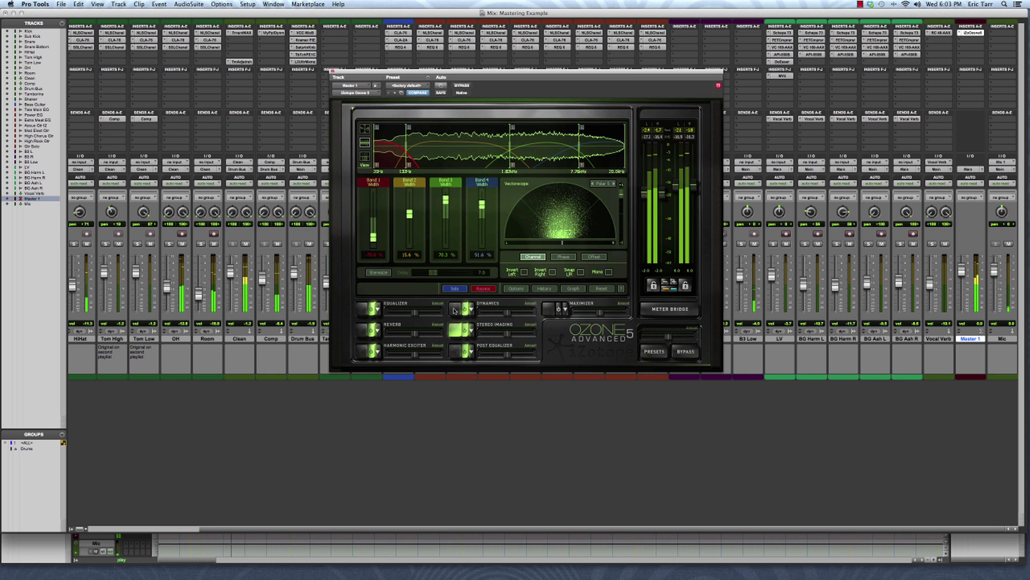
pyautogui.click(455, 309)
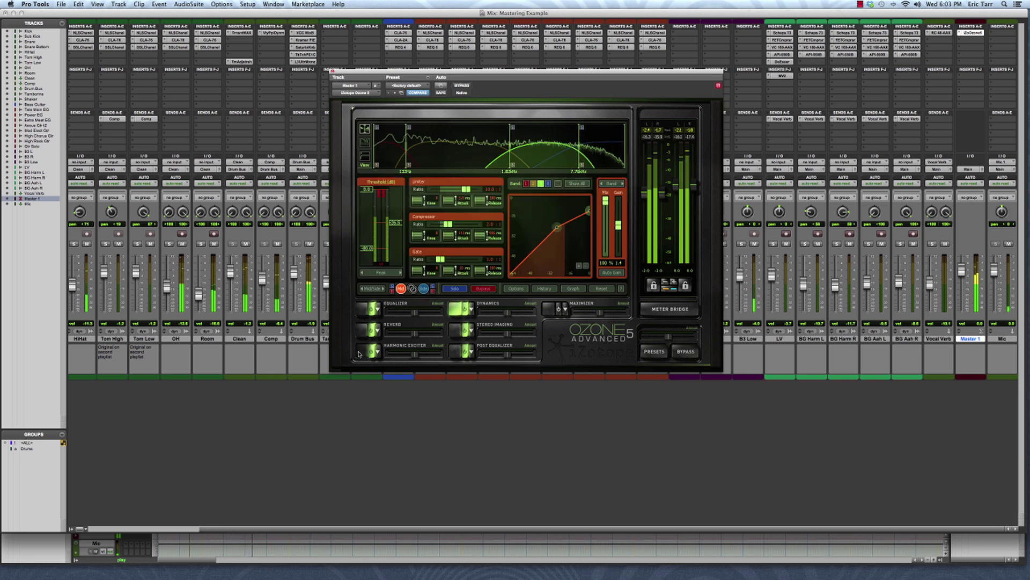
pyautogui.click(361, 330)
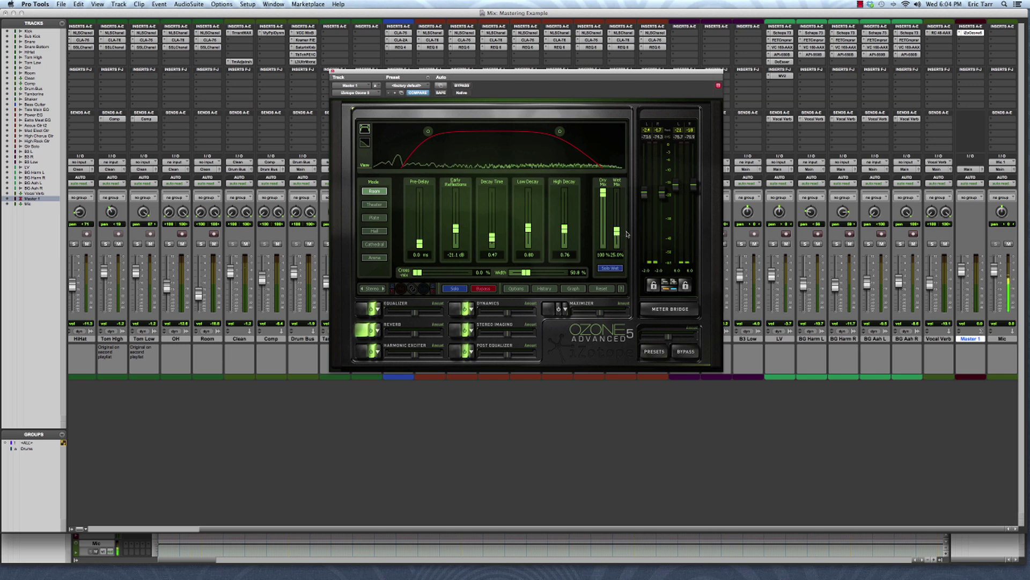
# Enable automation for 'RVB: Wet Percent' from the Reverb Wet Mix slider's menu
pyautogui.rightClick(618, 233)
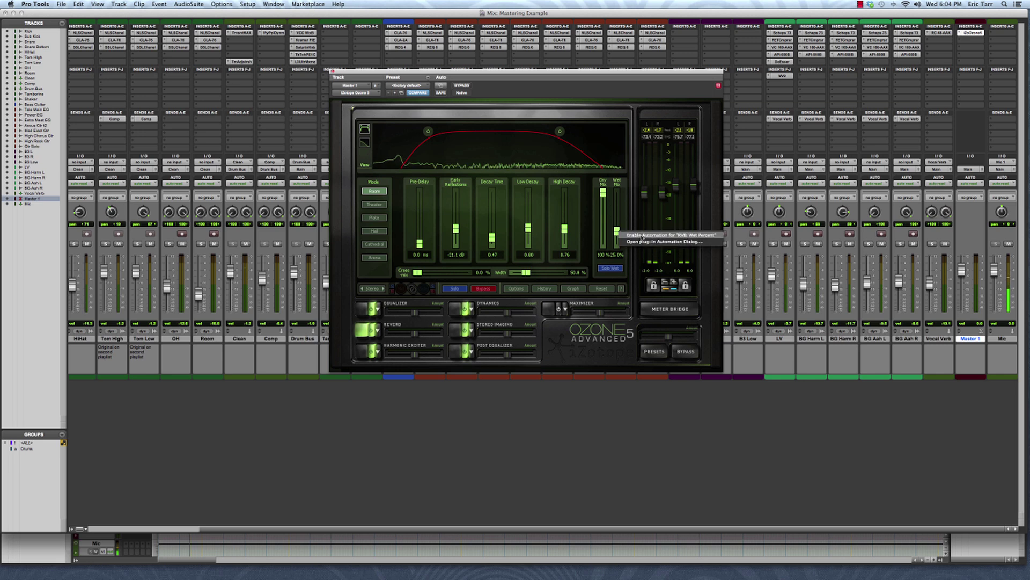
pyautogui.click(642, 236)
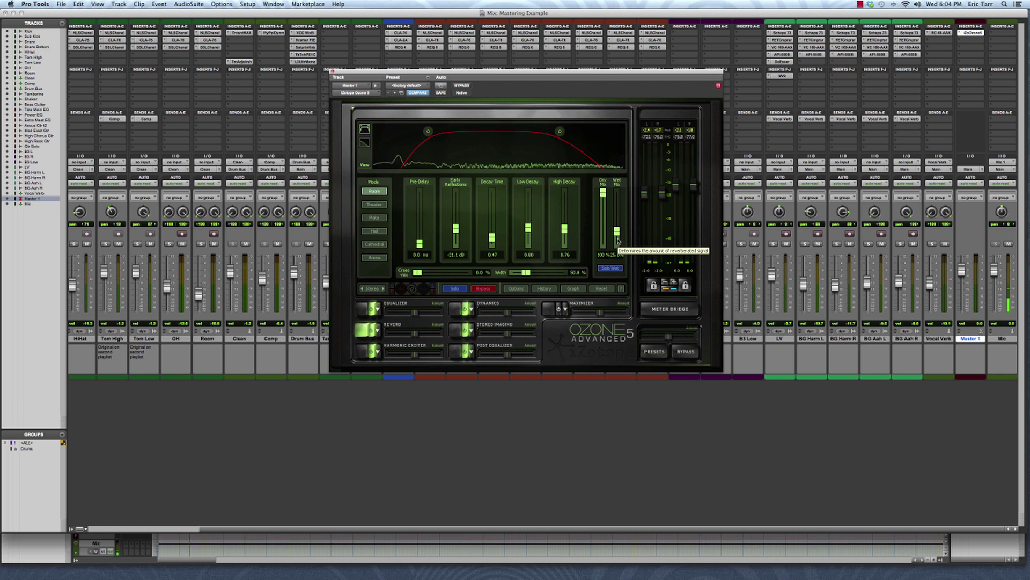
# In the Edit window, show Master 1's RVB: Wet Percent automation lane and select the Grabber
pyautogui.press('super+equal')
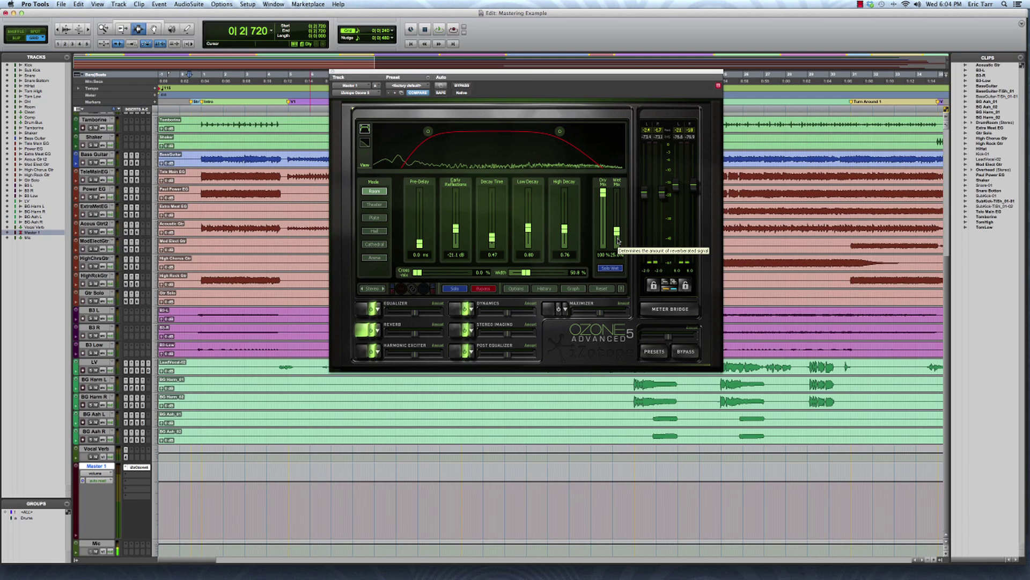
pyautogui.moveTo(526, 69); pyautogui.dragTo(533, 147)
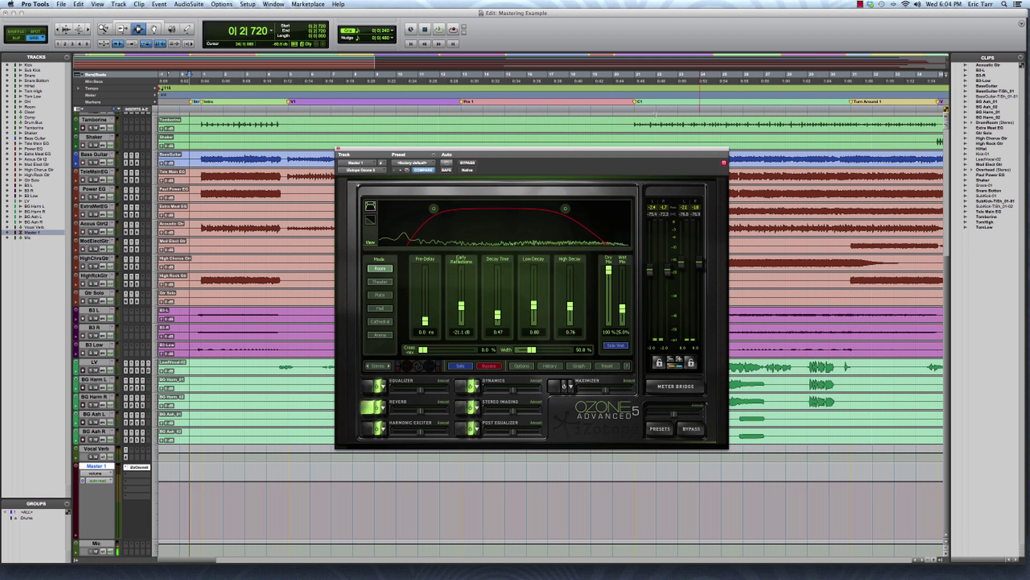
pyautogui.click(107, 476)
pyautogui.moveTo(124, 479)
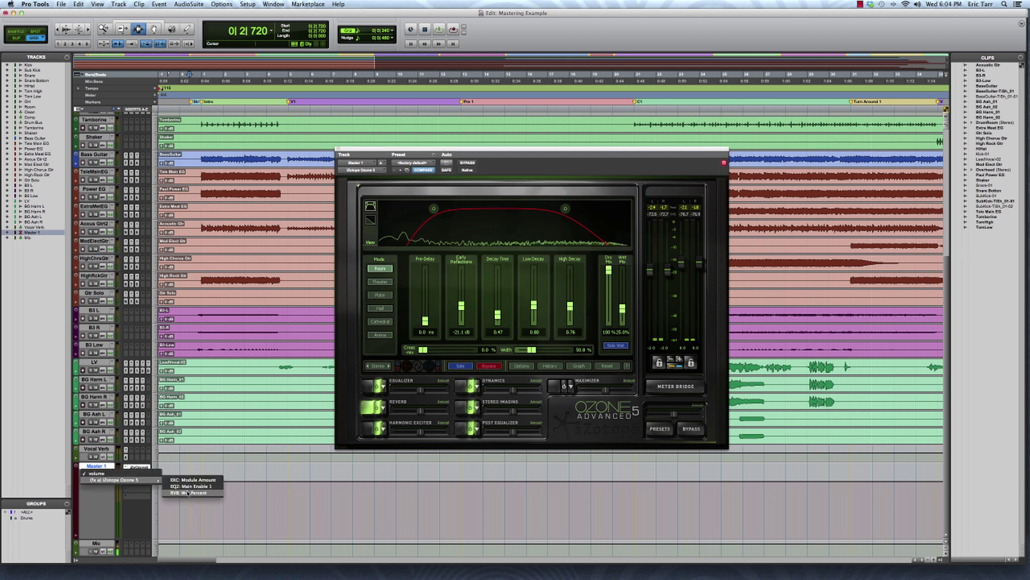
pyautogui.click(188, 493)
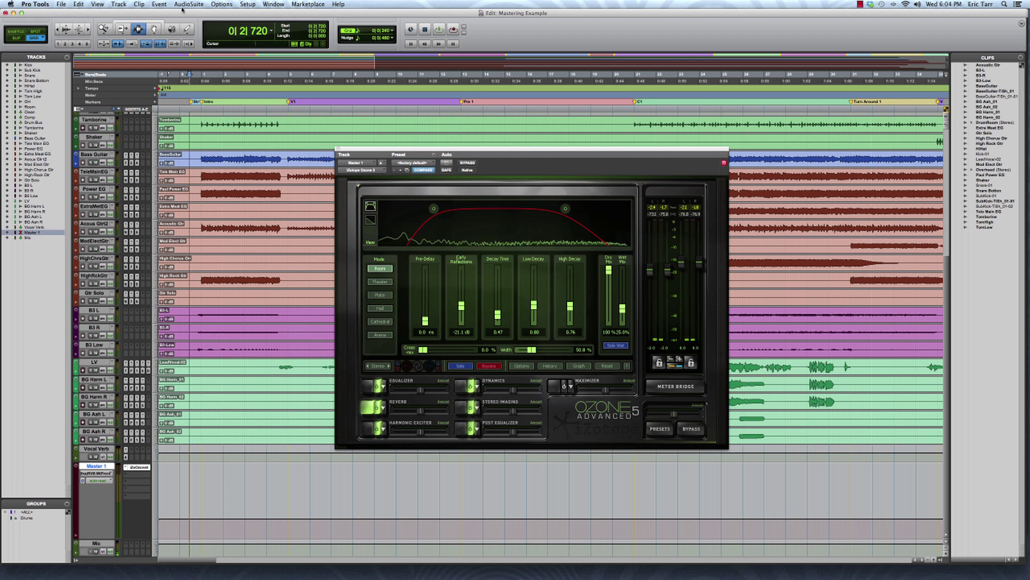
pyautogui.click(154, 29)
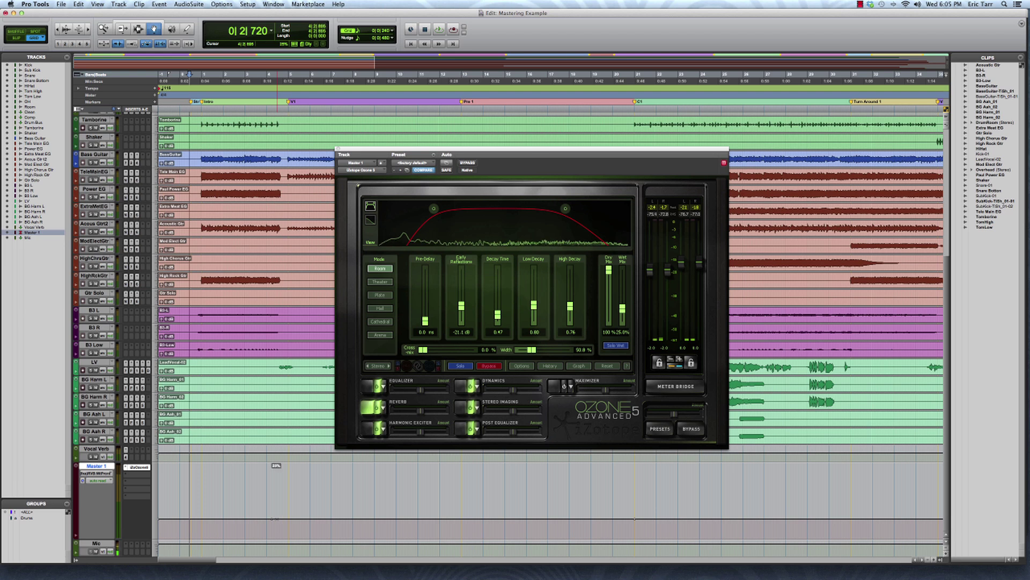
# Drop the Wet Percent automation to 10% early, then add a breakpoint lowered to 9%
pyautogui.moveTo(272, 519); pyautogui.dragTo(276, 531)
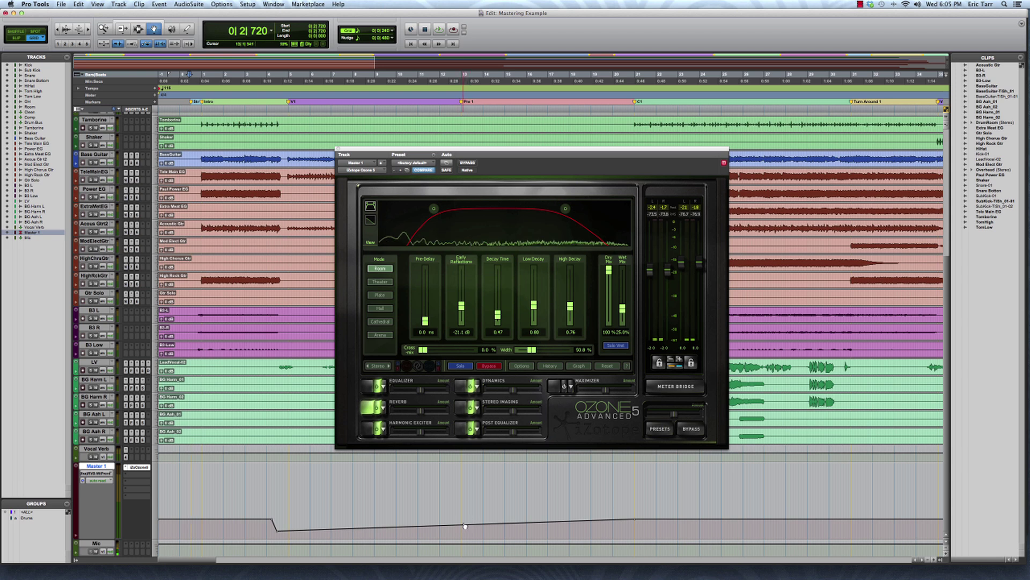
pyautogui.moveTo(463, 526); pyautogui.dragTo(462, 530)
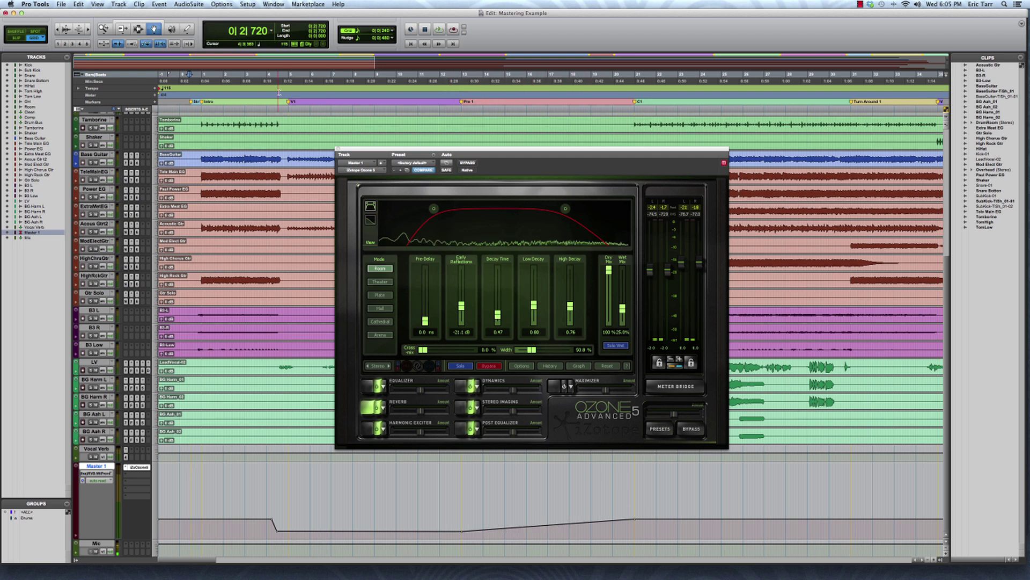
pyautogui.press('space')
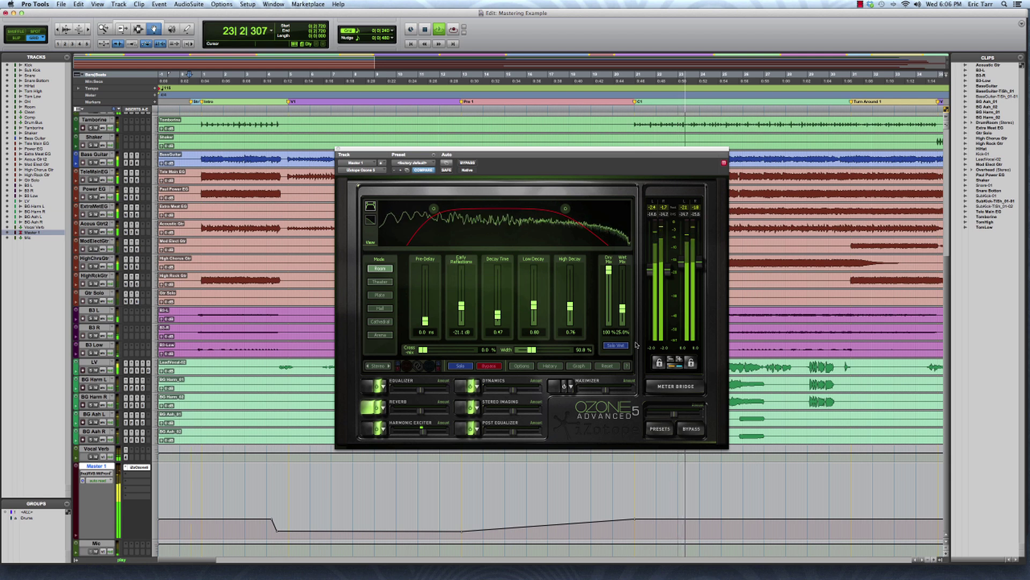
pyautogui.press('space')
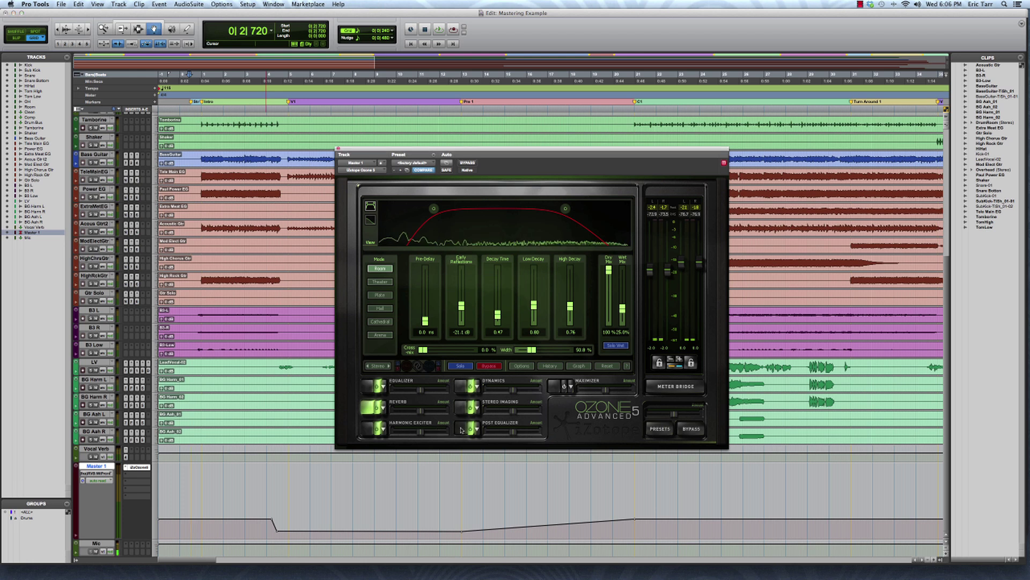
# Show Ozone's Post Equalizer with its highpass, 60 Hz and 205 Hz bell cuts, and high shelf
pyautogui.click(461, 429)
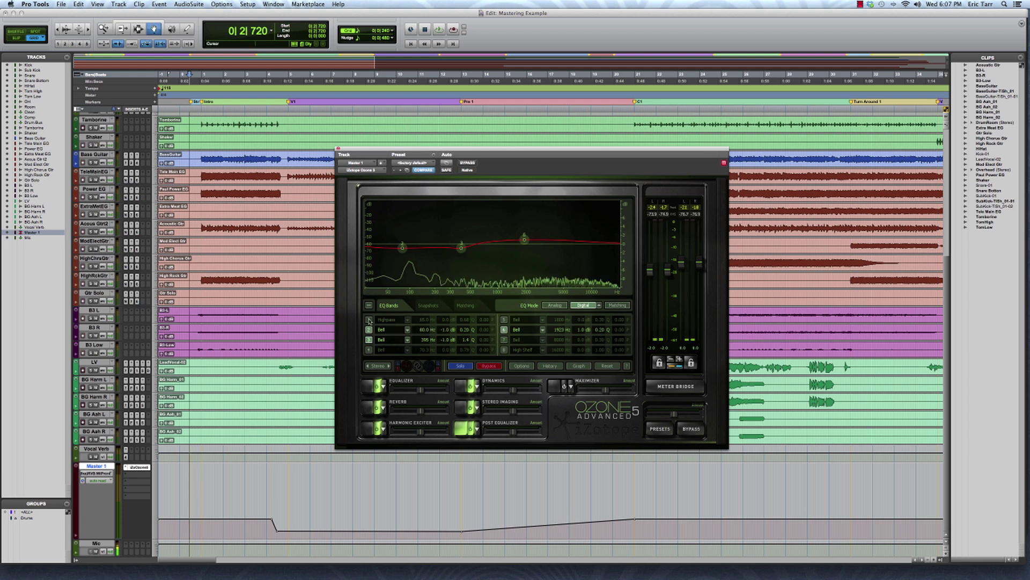
# Confirm EQ2: Main Enable 1, EXC: Module Amount and RVB: Wet Percent as Ozone's automated parameters
pyautogui.click(450, 163)
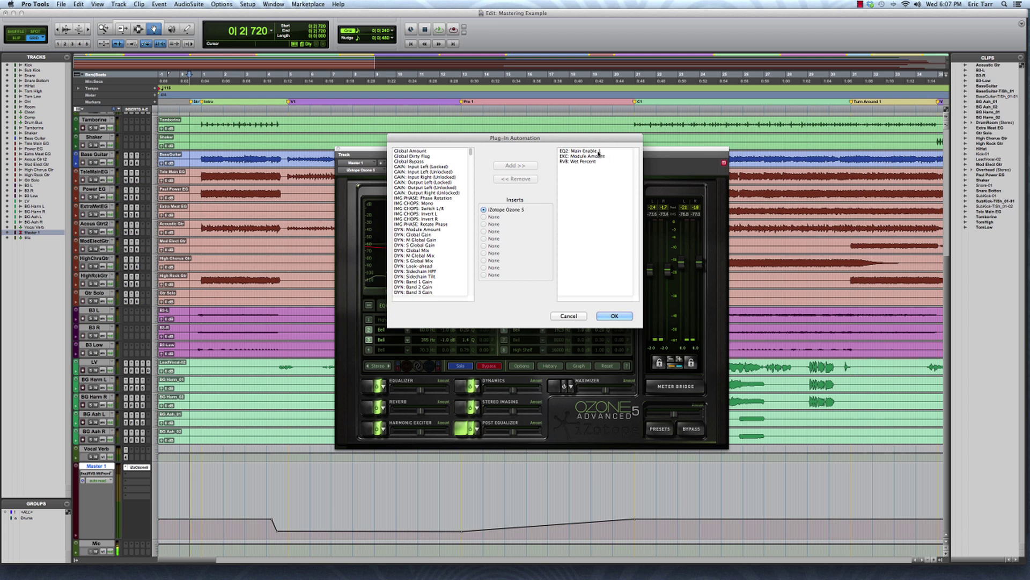
pyautogui.scroll(-15, 430, 227)
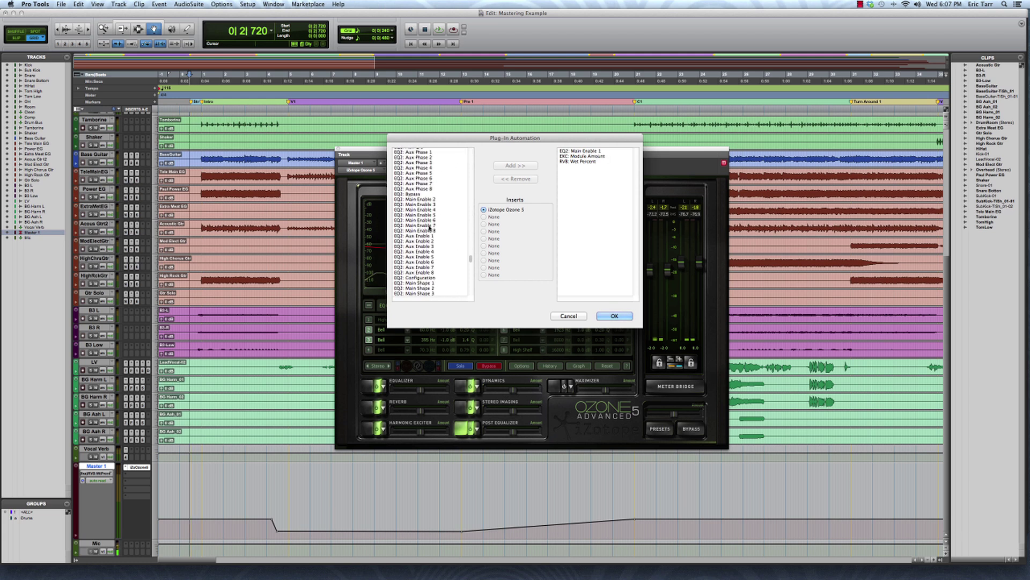
pyautogui.scroll(-5, 430, 228)
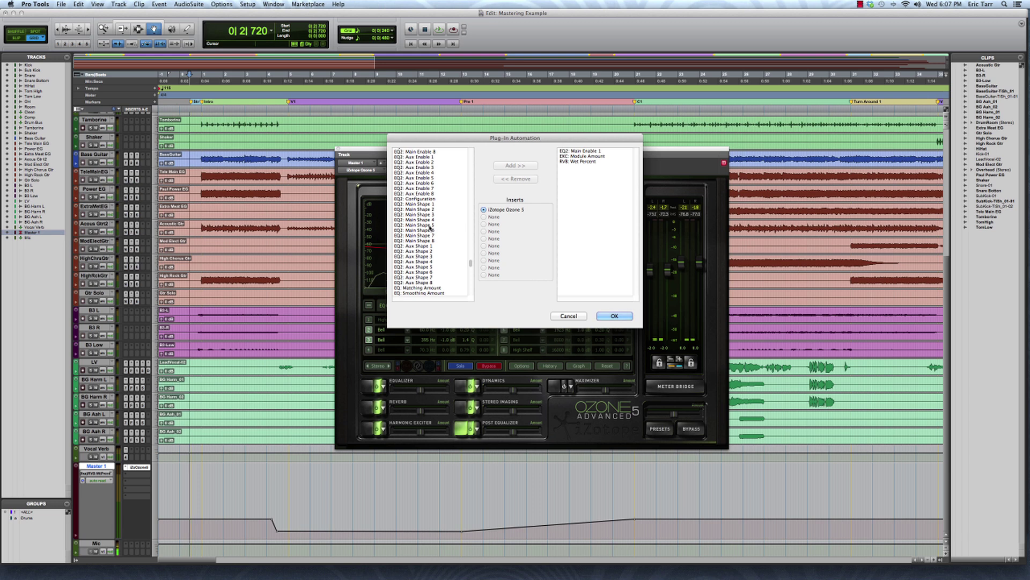
pyautogui.scroll(5, 432, 258)
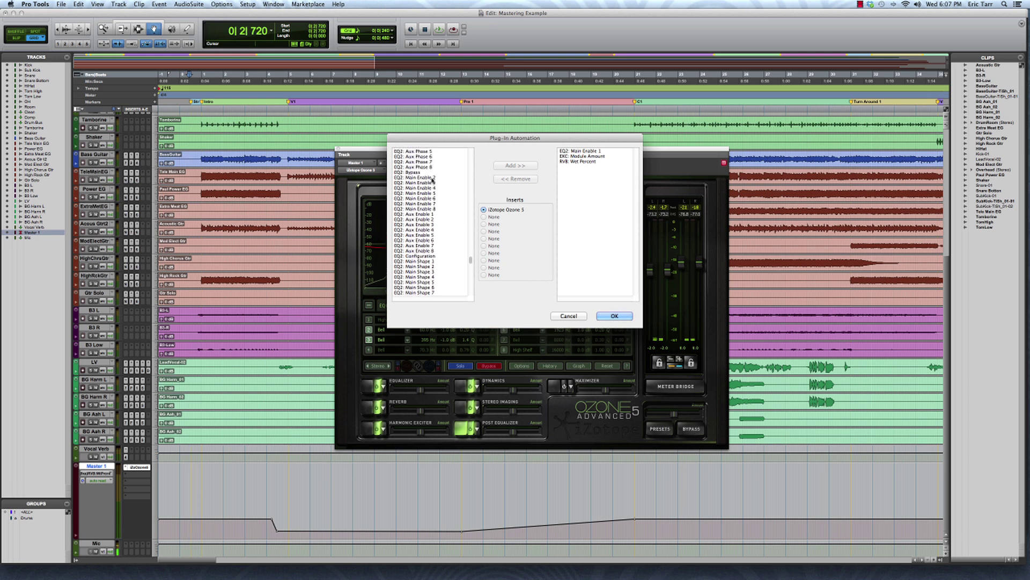
pyautogui.press('Return')
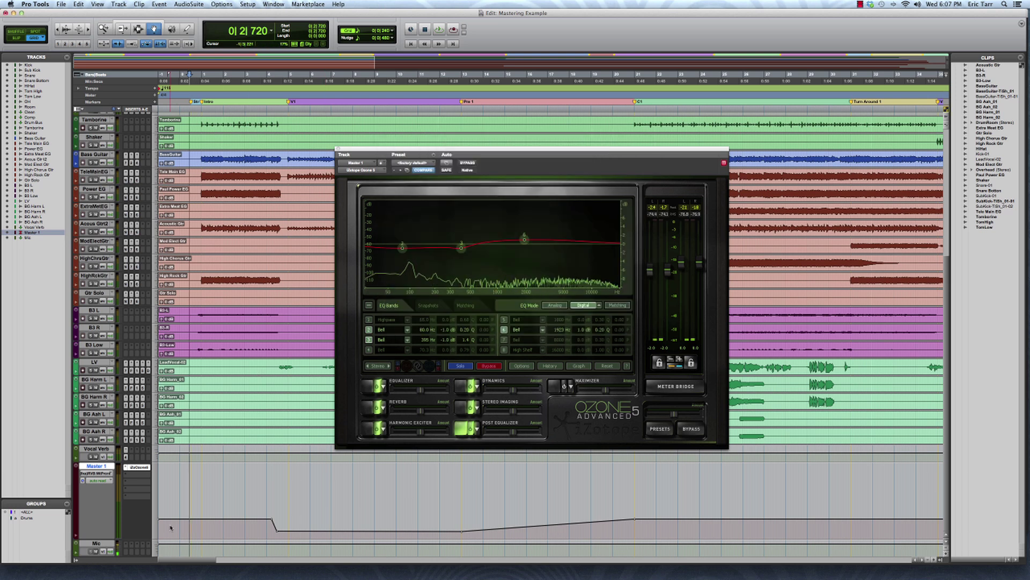
# Display the EQ2: Main Enable 1 automation lane on Master 1
pyautogui.click(86, 471)
pyautogui.moveTo(150, 474)
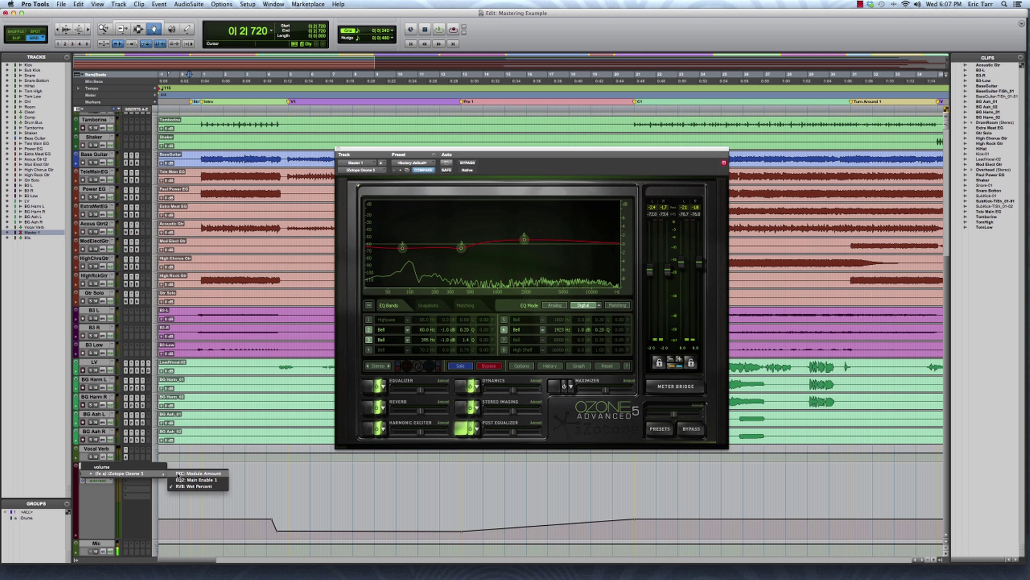
pyautogui.click(199, 480)
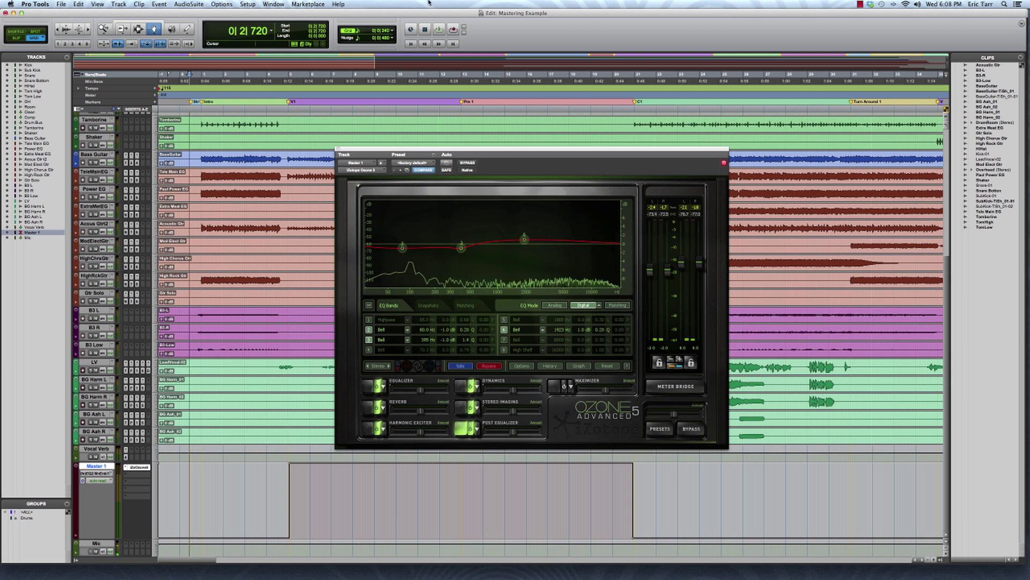
# Play the song to hear the high-pass switching, then replay from bar 19
pyautogui.press('space')
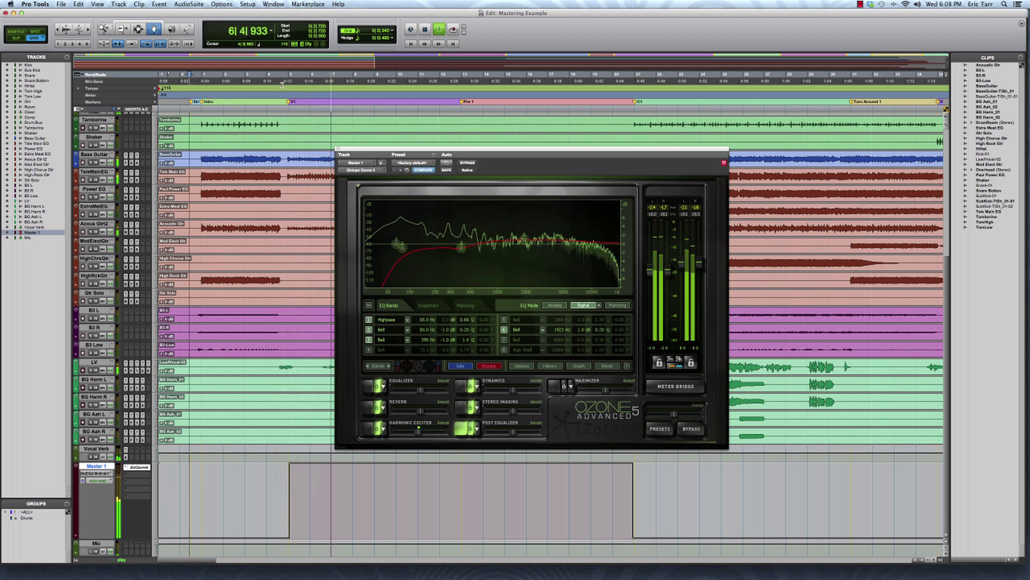
pyautogui.press('space')
pyautogui.click(589, 78)
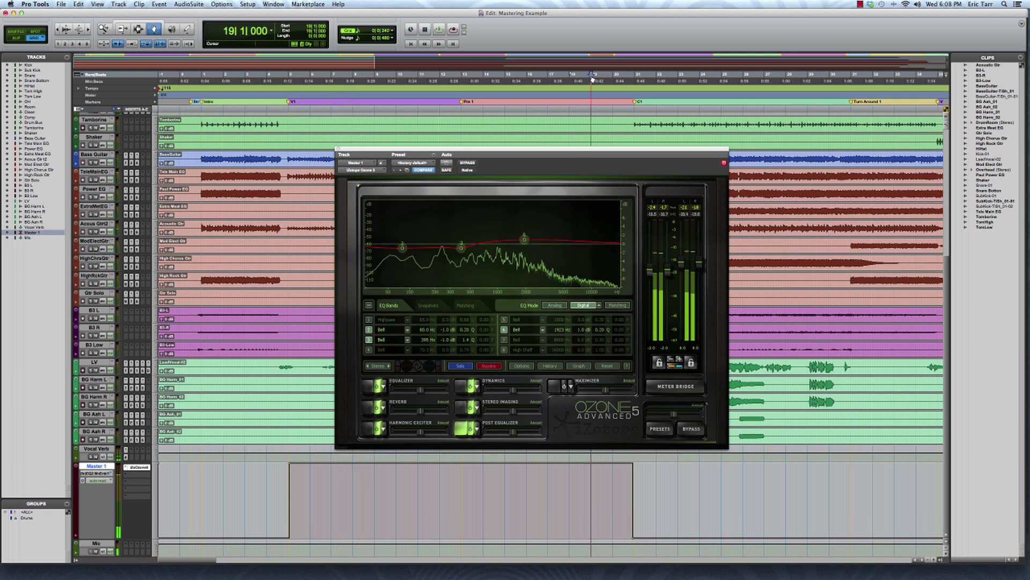
pyautogui.press('space')
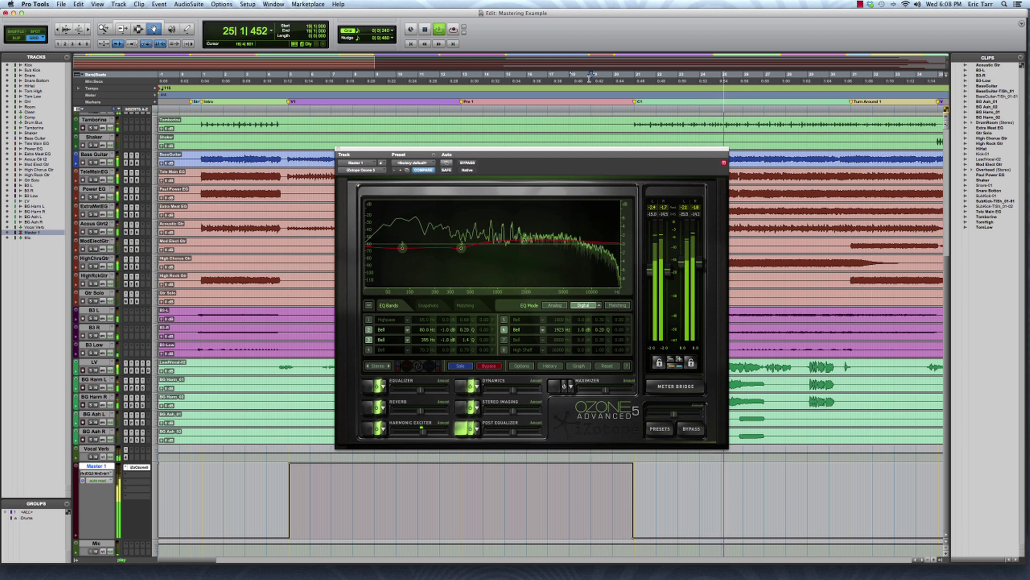
pyautogui.press('space')
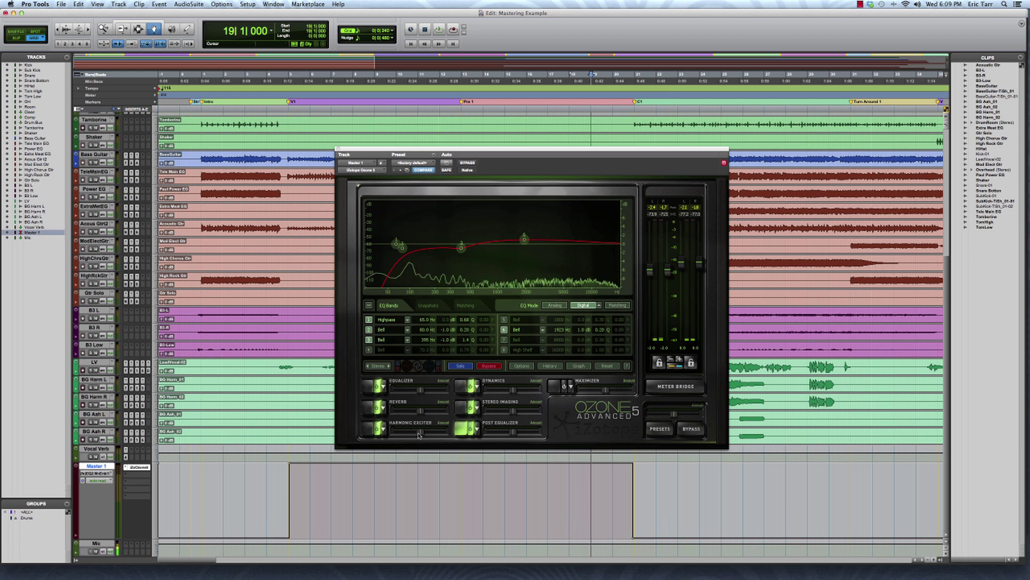
# Show Ozone's Harmonic Exciter module with its four bands
pyautogui.click(368, 430)
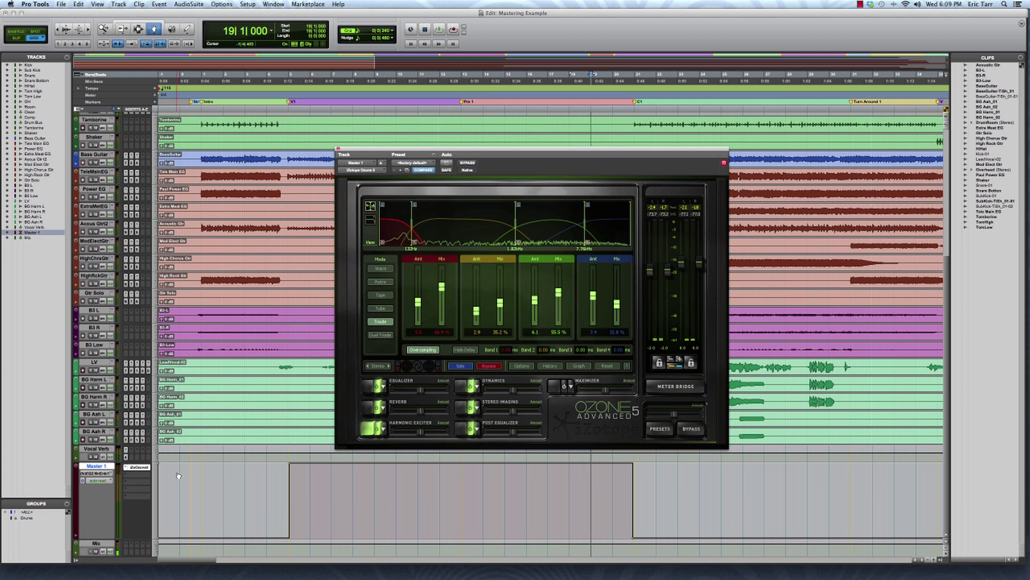
# Display Master 1's EXC: Module Amount automation lane and check one breakpoint's value
pyautogui.click(102, 476)
pyautogui.moveTo(151, 473)
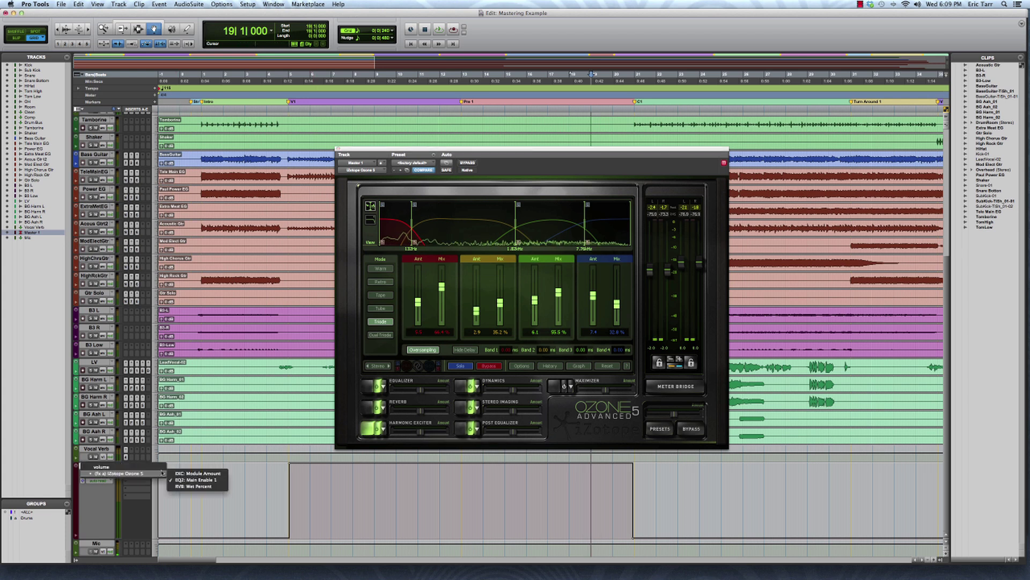
pyautogui.click(212, 476)
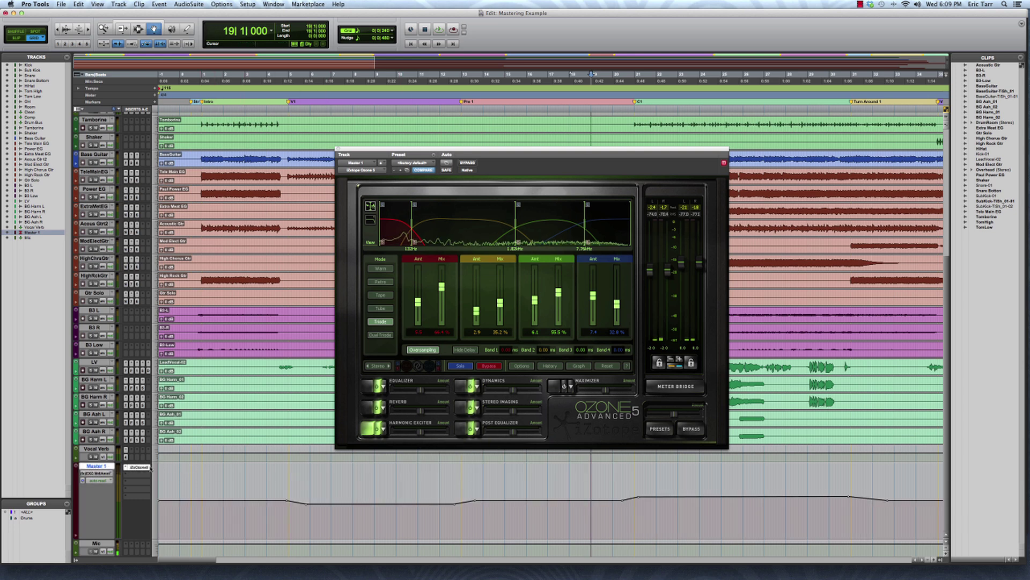
pyautogui.click(101, 473)
pyautogui.moveTo(151, 473)
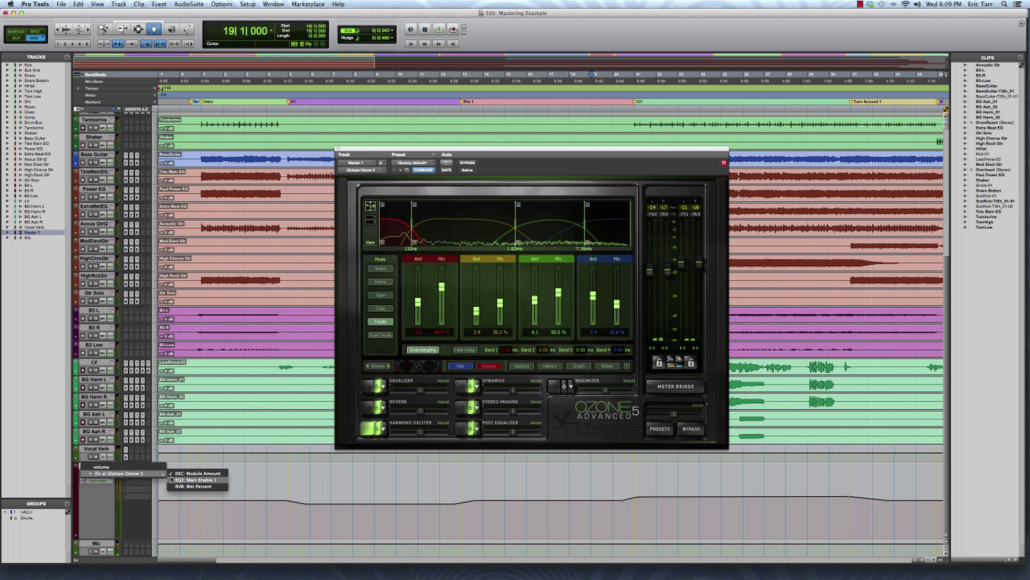
pyautogui.click(210, 474)
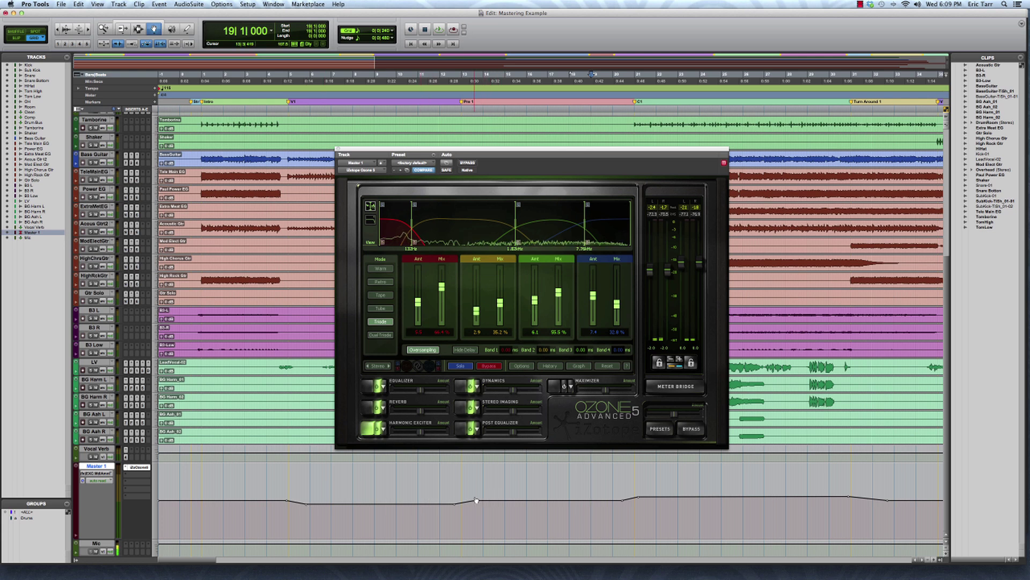
pyautogui.click(639, 499)
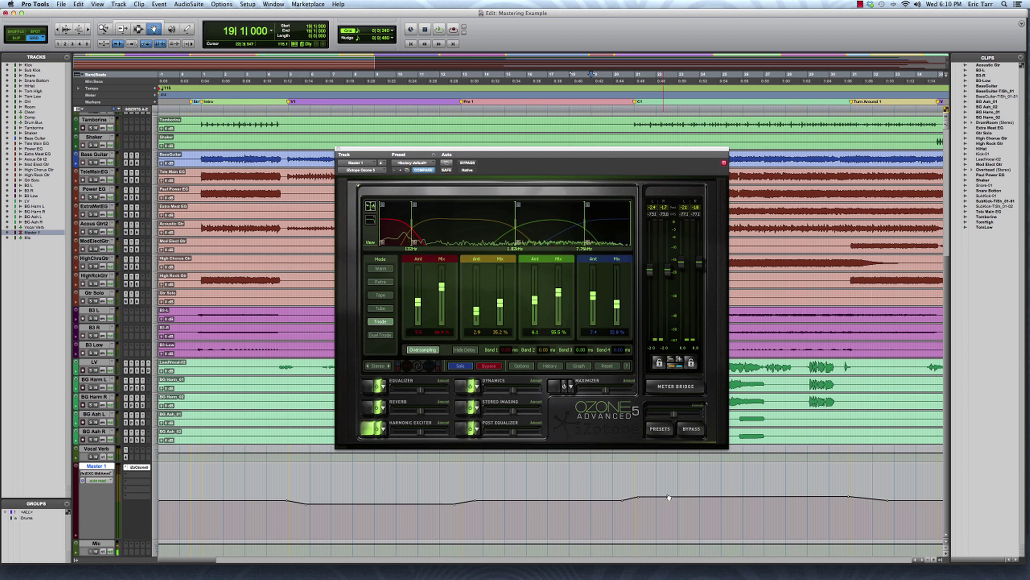
# Play the mix from bar 3|2|000 through the Exciter automation changes, then stop playback
pyautogui.click(267, 75)
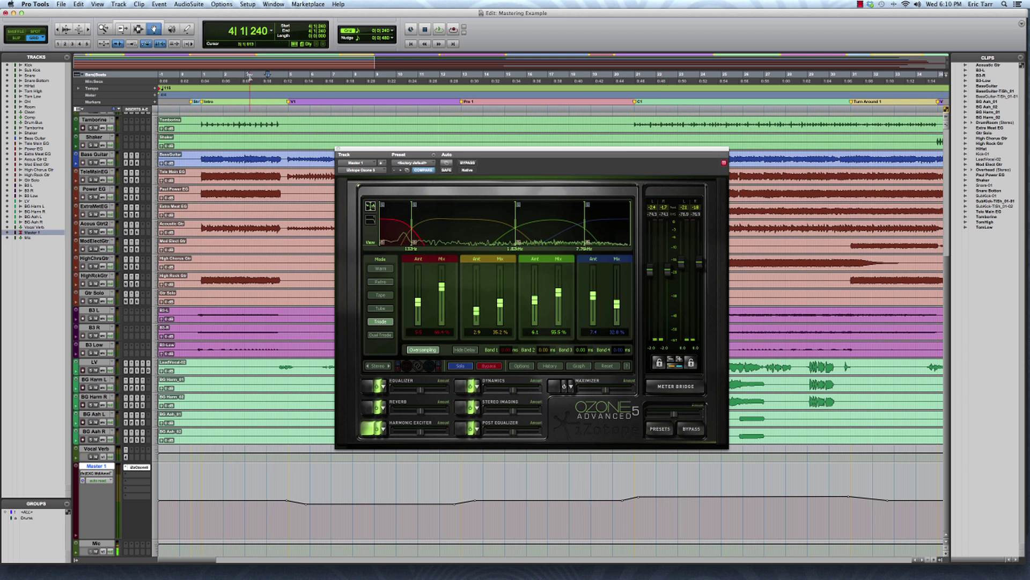
pyautogui.click(234, 76)
pyautogui.press('space')
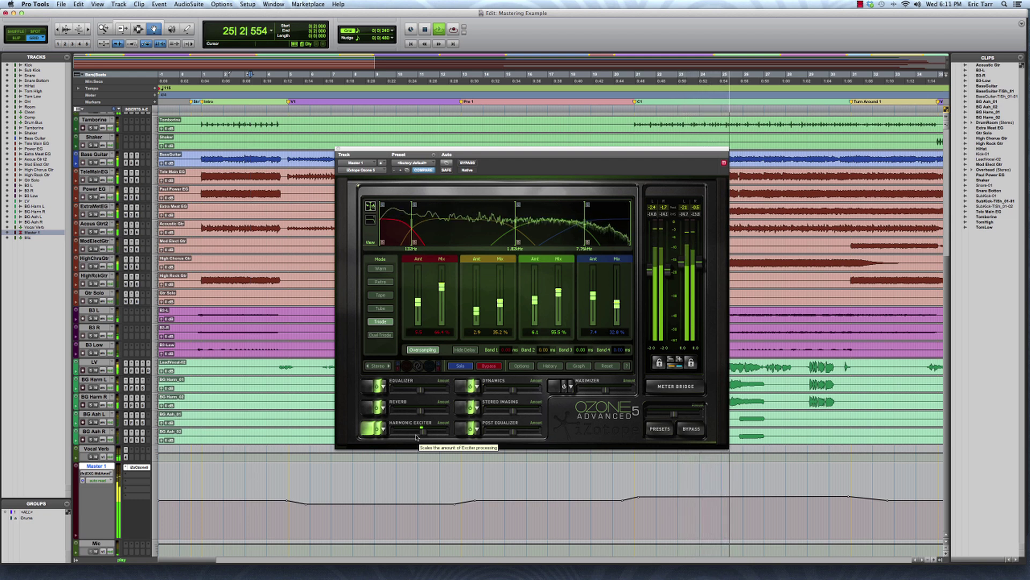
pyautogui.press('space')
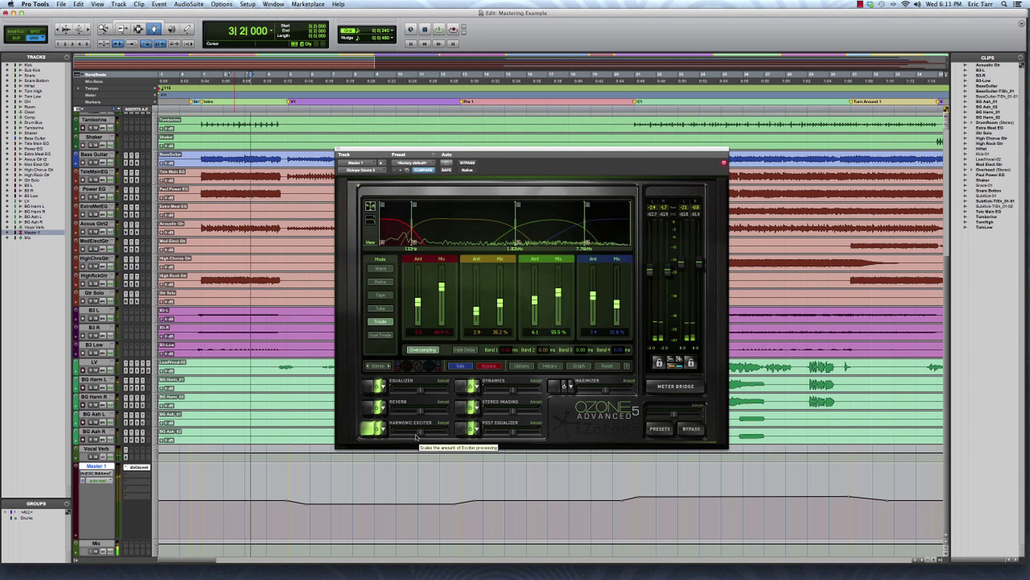